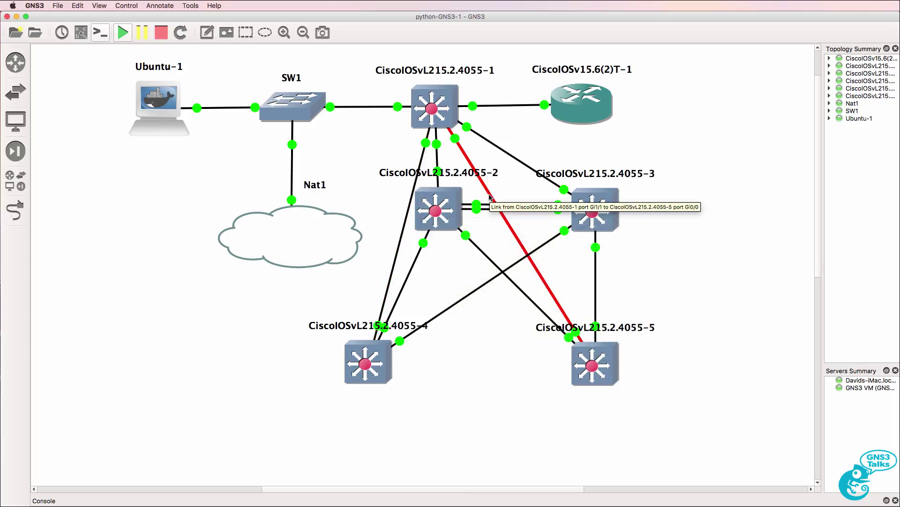
Delete switch 1's links to switches 4, 5 and 3, then move switch 4 directly below switch 2
right_click(412, 199)
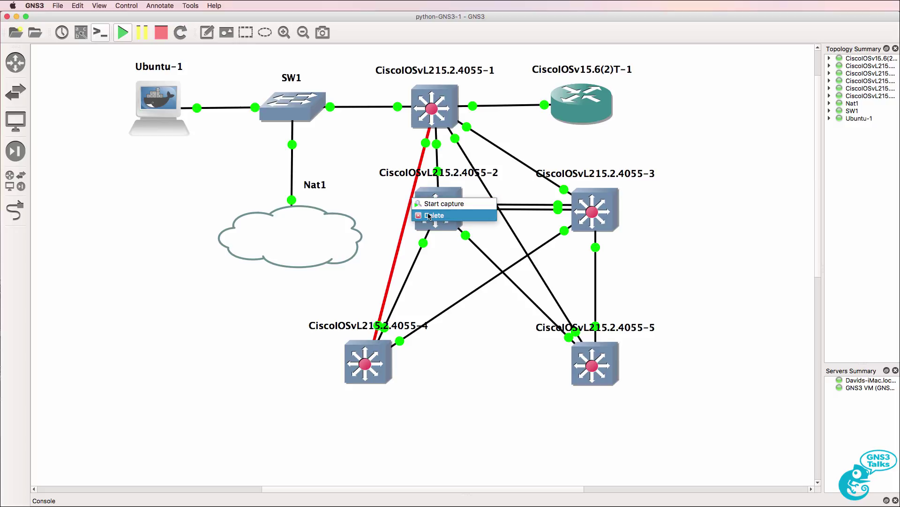
click(430, 215)
right_click(514, 234)
click(532, 249)
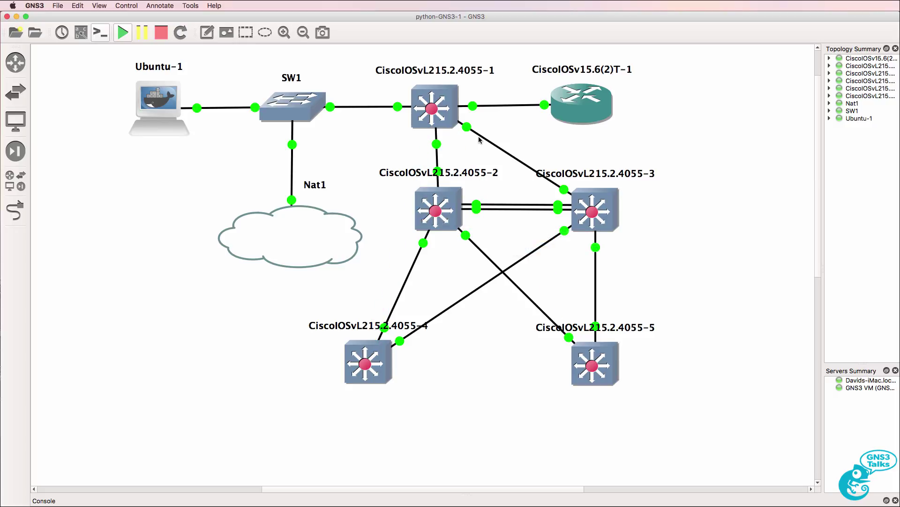
right_click(498, 151)
click(522, 164)
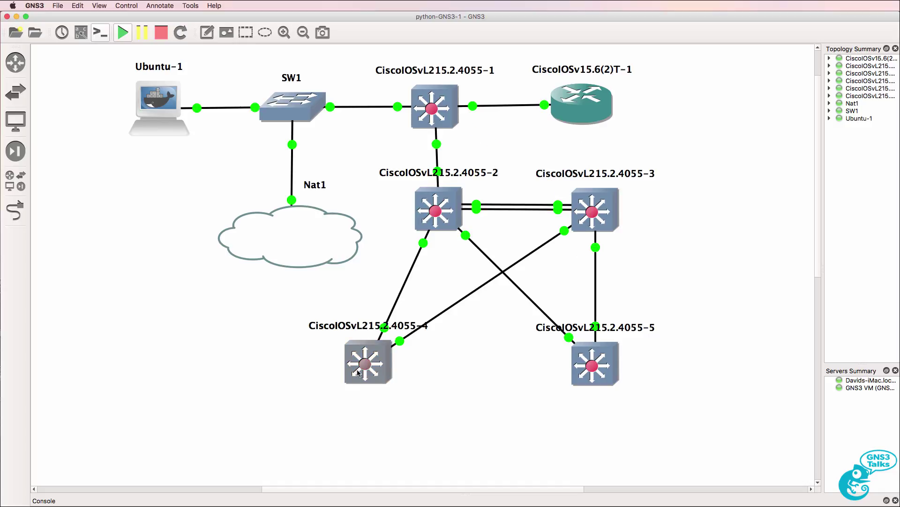
drag(357, 373, 444, 375)
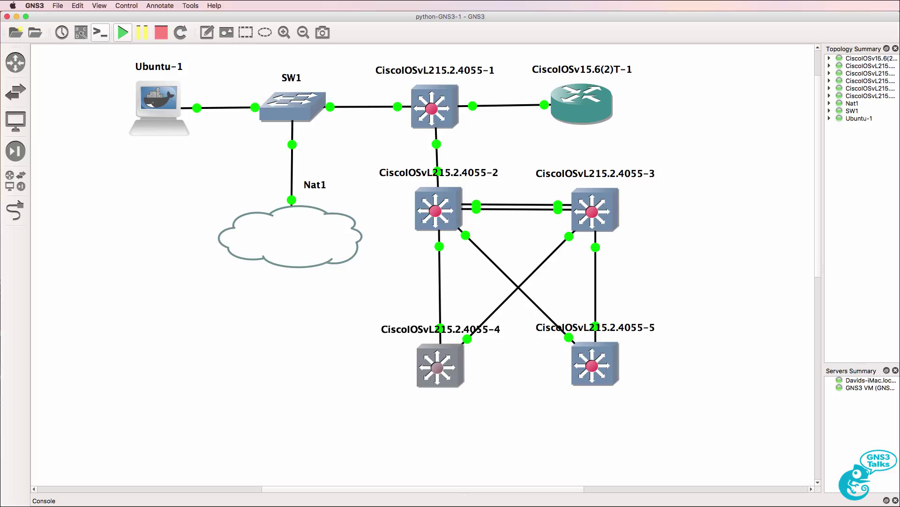
Exit nano and launch ./S1script3.py by editing the recalled nano command
key(super+Tab)
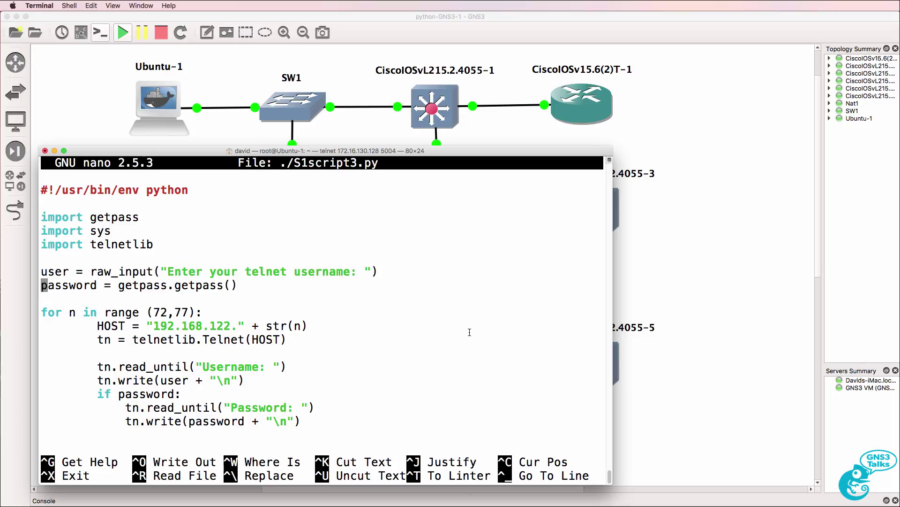
key(ctrl+x)
key(Up)
key(ctrl+a)
key(Delete)
key(Delete)
key(Delete)
key(Delete)
key(Delete)
key(Return)
Log in with the telnet username and password, let VLANs build, then interrupt the script
text(david)
key(Return)
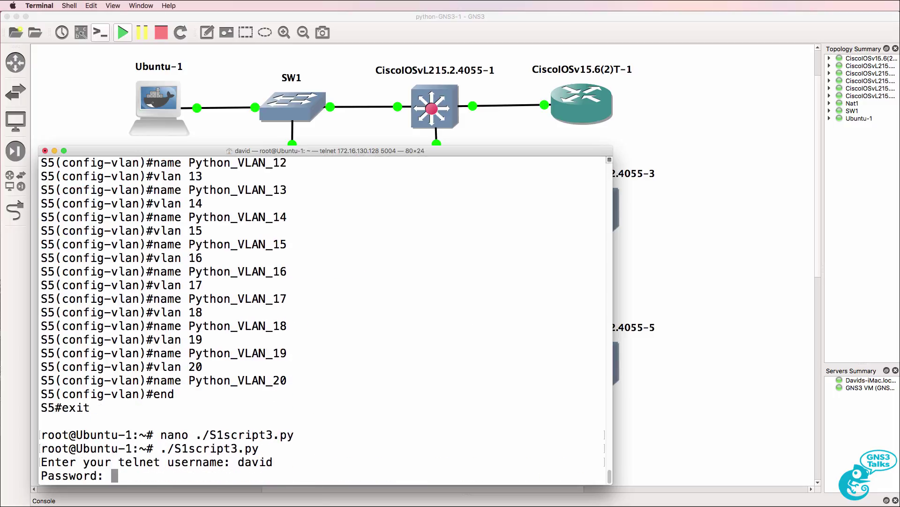
text(cisco)
key(Return)
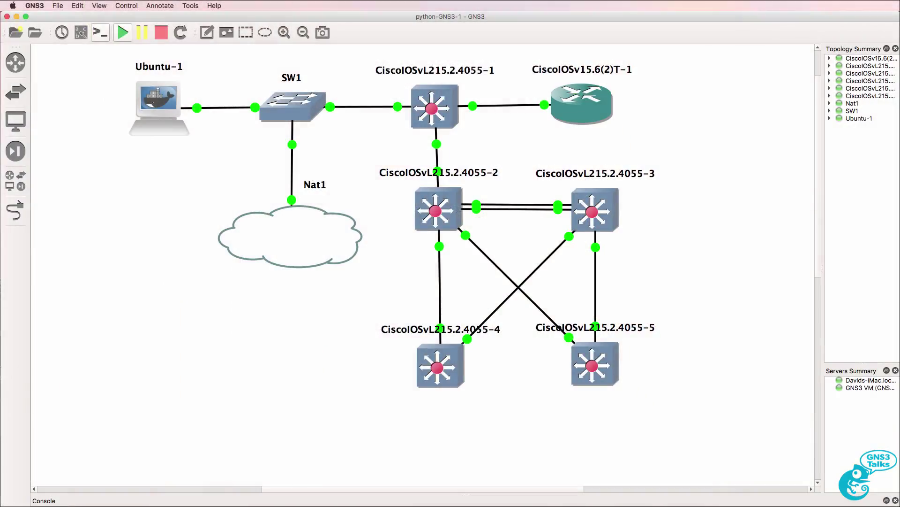
key(ctrl+c)
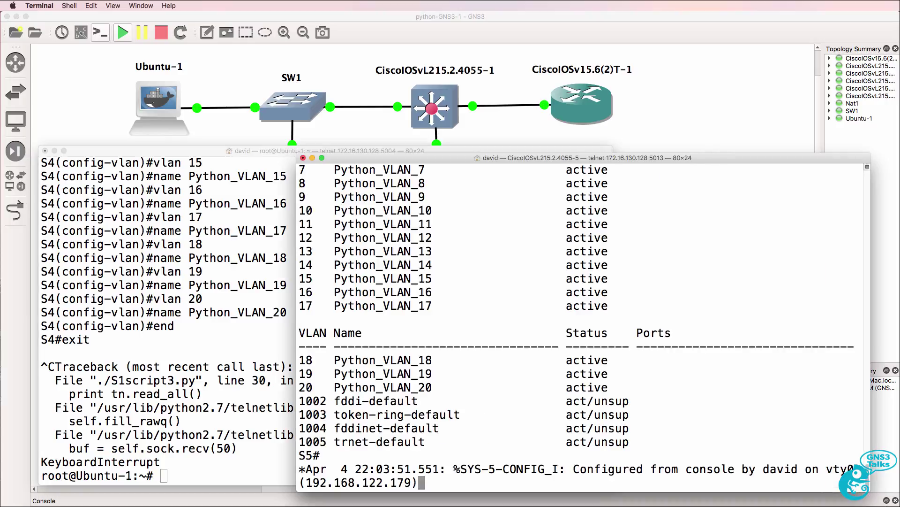
Run 'sh ip int brief' on the S5 console to list its interface addresses
key(Return)
text(sh ip)
key(BackSpace)
key(BackSpace)
key(BackSpace)
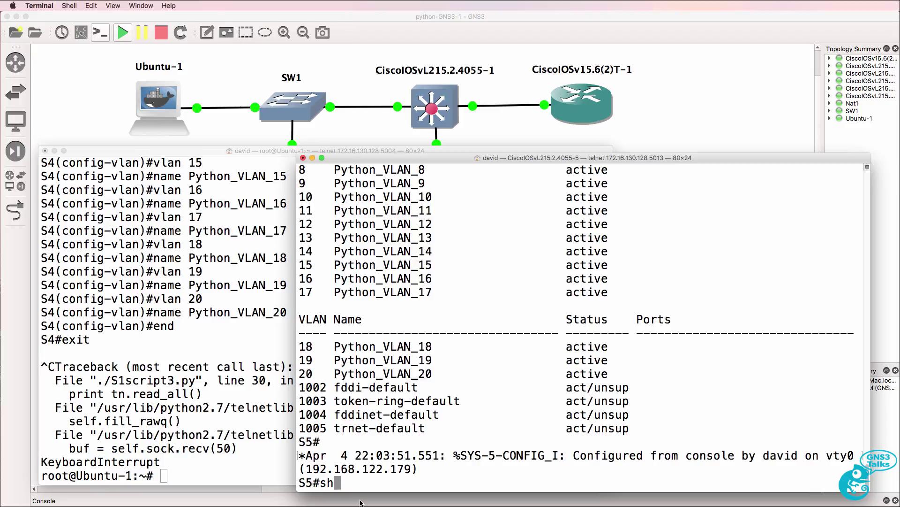
drag(338, 455, 493, 473)
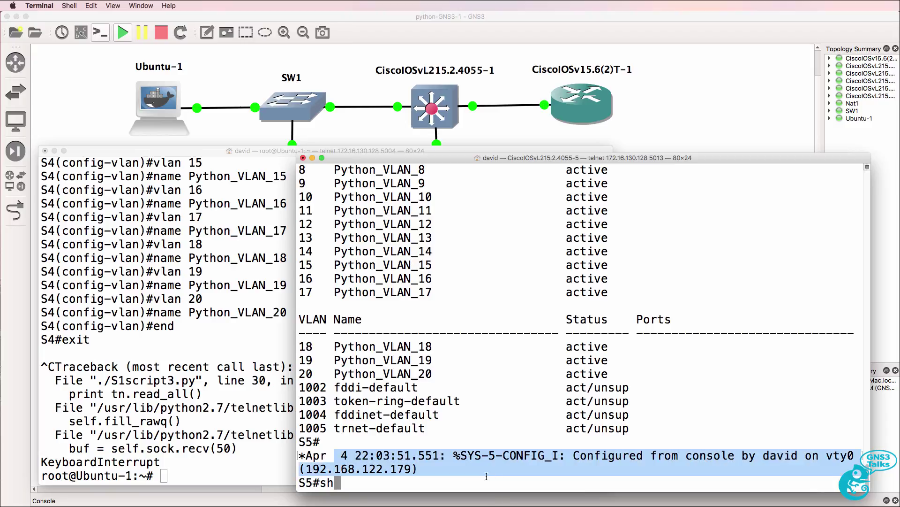
text(ip int bri)
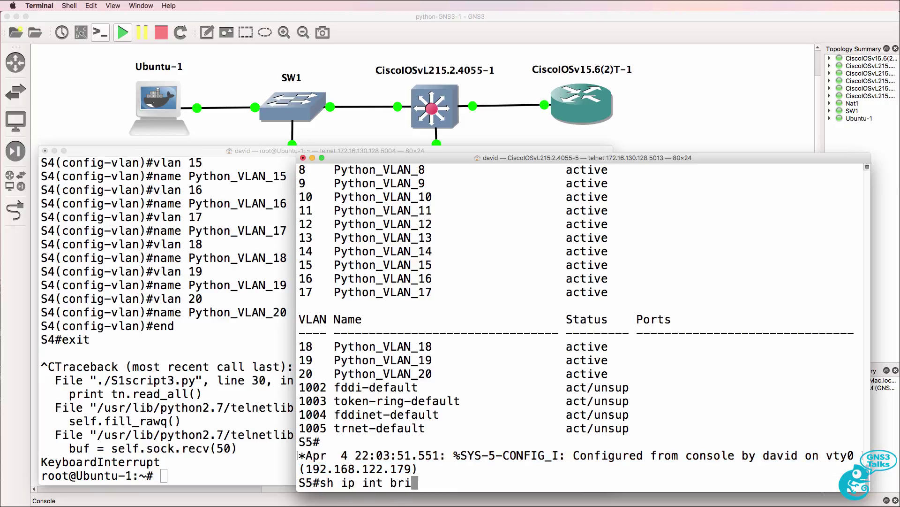
text(ef)
key(Return)
Ping S5's Vlan1 address 192.168.122.76 from Ubuntu-1 and stop it after 0% loss
key(super+grave)
text(ping 192.168.1)
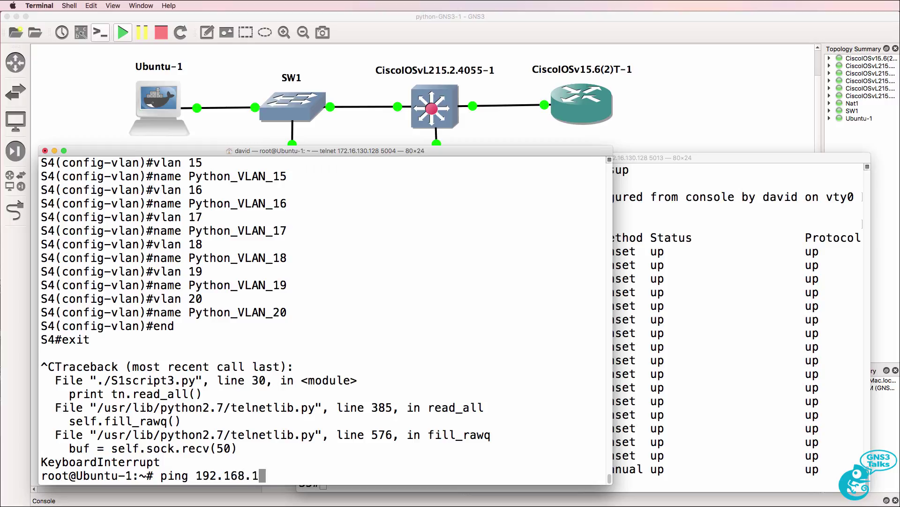
text(22.75)
key(BackSpace)
text(6)
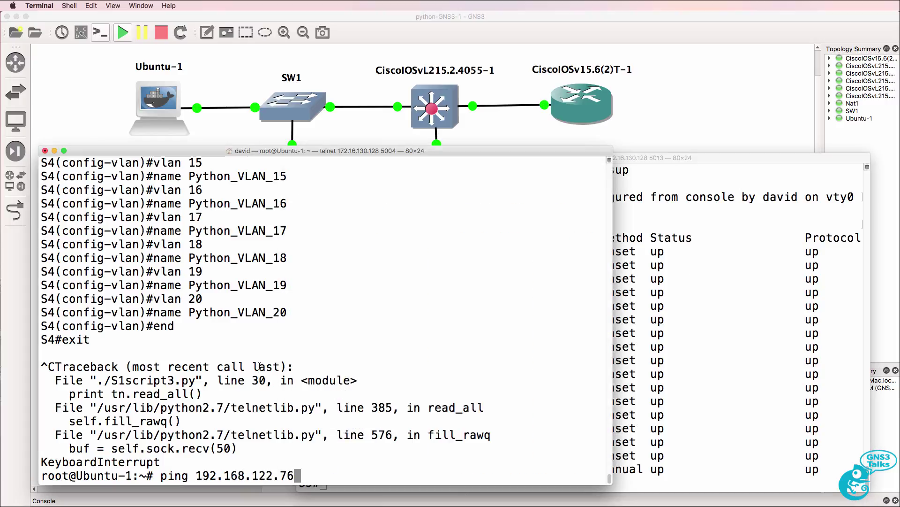
key(Return)
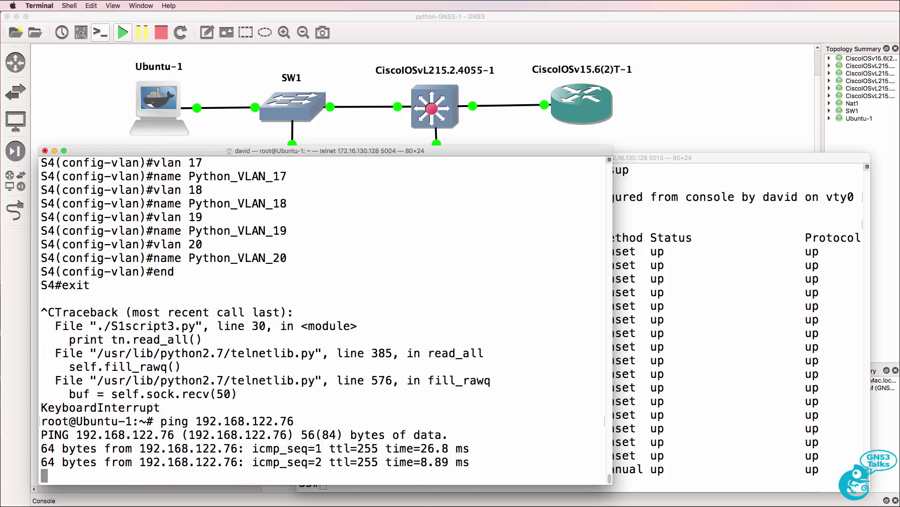
key(ctrl+c)
Rerun ./S1script3.py and submit the telnet username
key(Up)
key(Up)
key(Return)
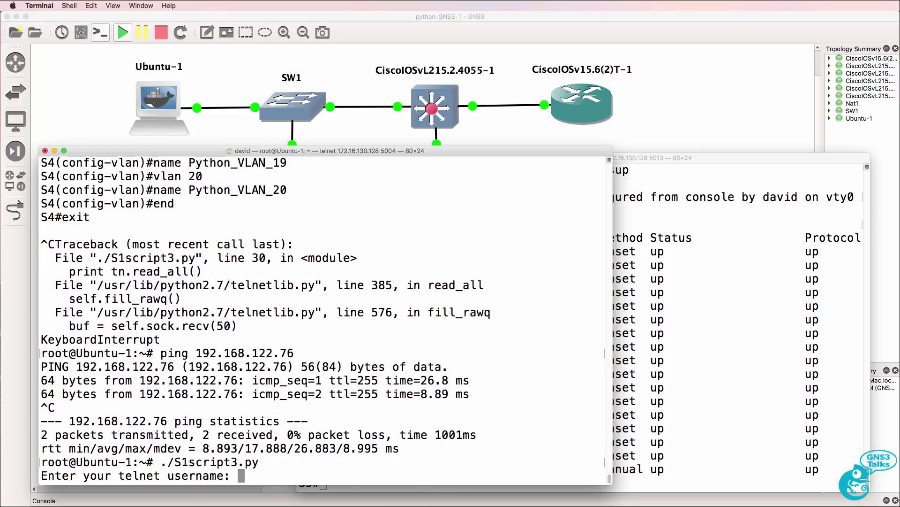
text(david)
key(Return)
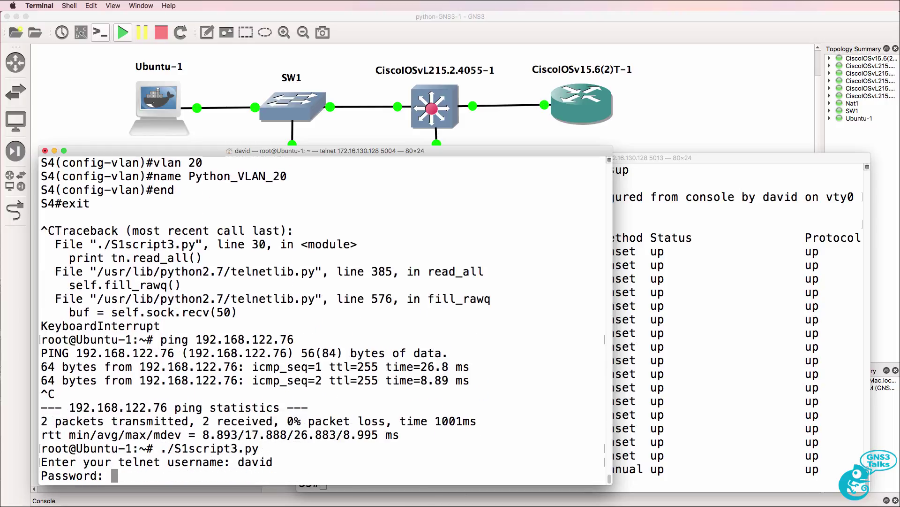
Submit the password, let the script create VLANs up to Python_VLAN_20 on S5, then return to GNS3
key(Return)
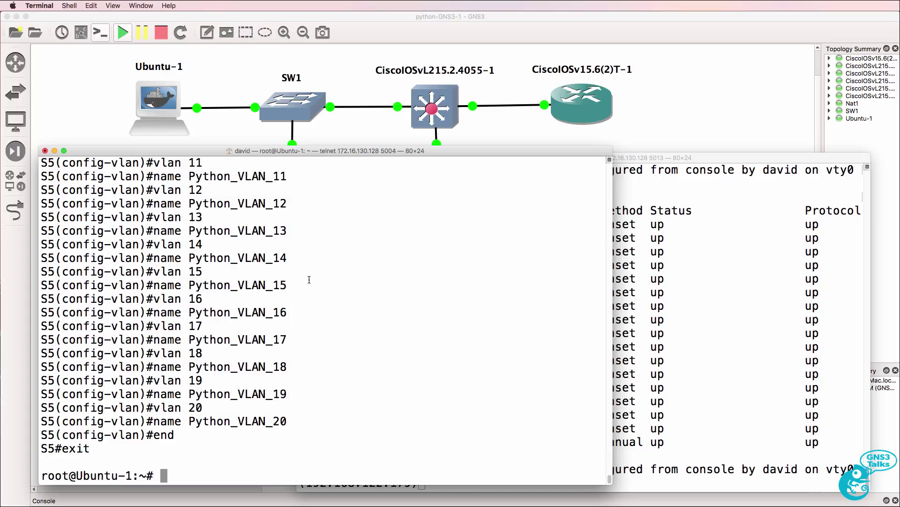
drag(110, 448, 43, 186)
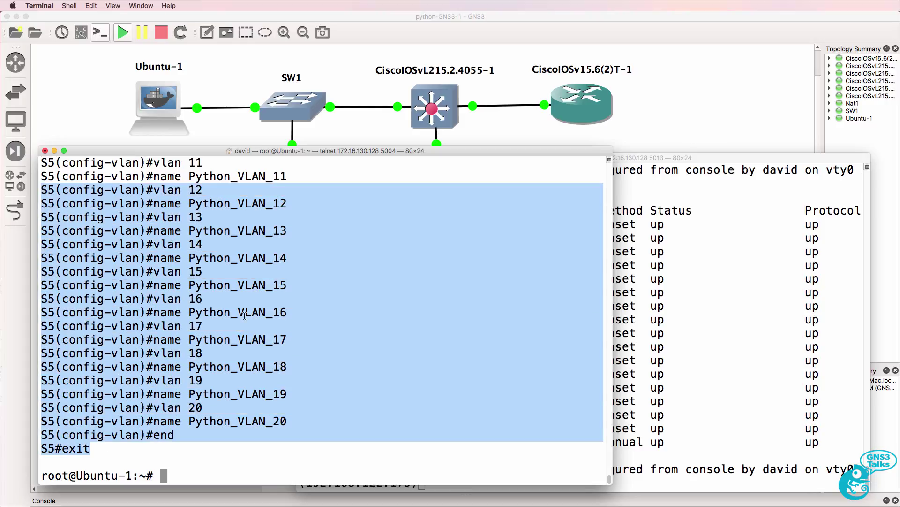
click(753, 219)
click(679, 41)
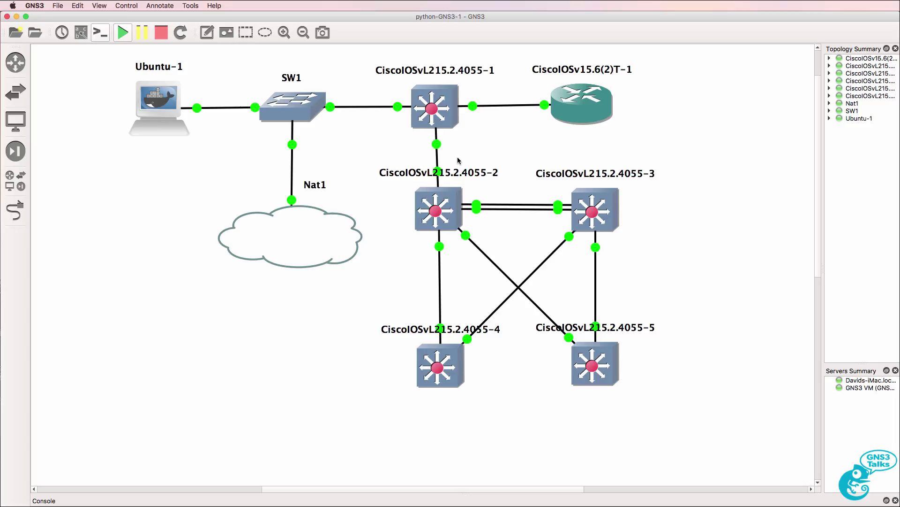
Open S1script3.py in nano and add a wr line after the end line
key(super+Tab)
key(Return)
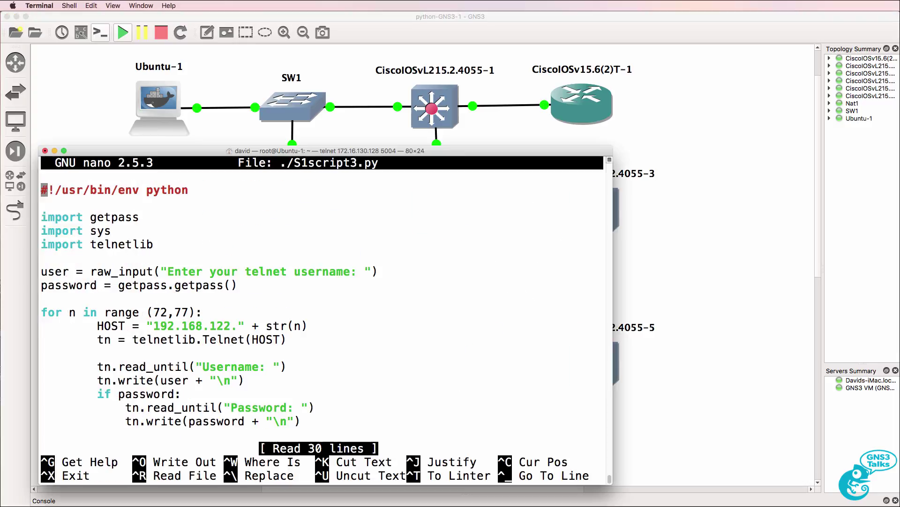
key(Down)
key(Down)
key(Down)
key(Down)
key(Down)
key(Down)
key(Down)
key(Down)
key(Down)
key(Down)
key(Down)
key(Down)
key(Down)
key(Down)
key(Down)
key(Down)
key(Down)
key(Down)
key(Down)
key(Down)
key(Down)
key(Down)
key(Down)
key(Down)
key(Down)
key(Down)
key(Down)
key(Return)
key(Up)
key(Up)
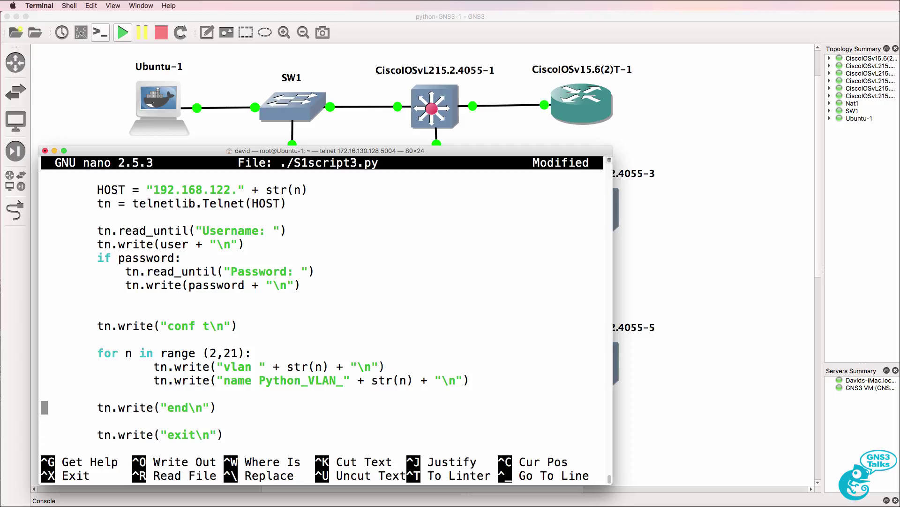
key(ctrl+k)
key(ctrl+u)
key(ctrl+u)
key(Delete)
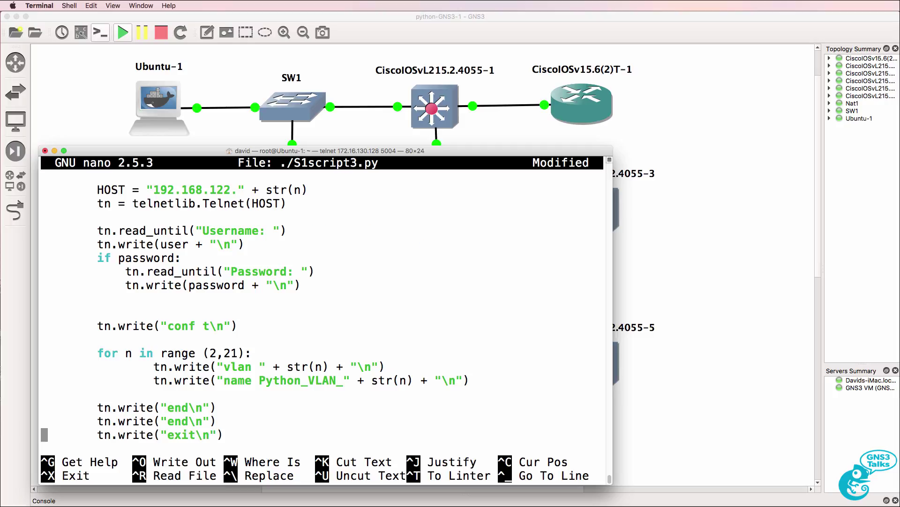
key(Down)
key(Up)
key(Left)
key(Left)
key(Left)
key(Left)
key(Left)
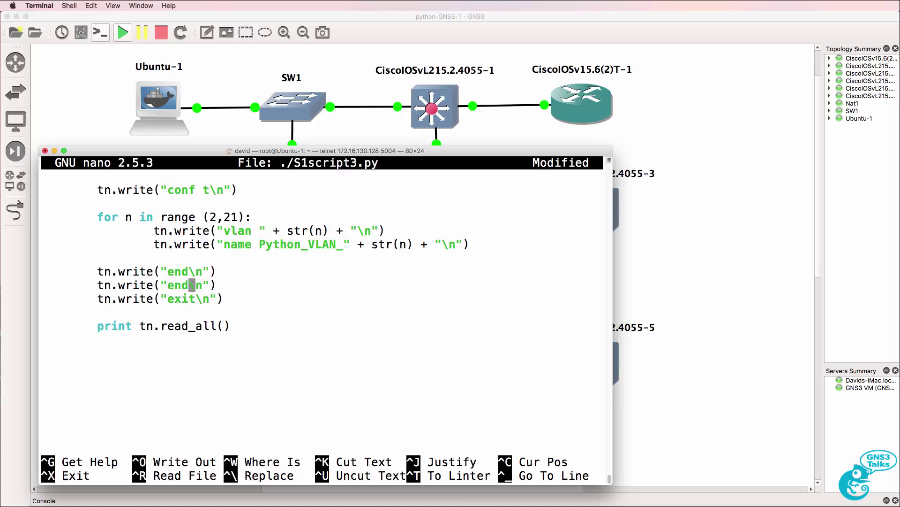
key(BackSpace)
key(BackSpace)
key(BackSpace)
text(wr)
Save the modified script under its existing name and exit nano
key(ctrl+x)
key(y)
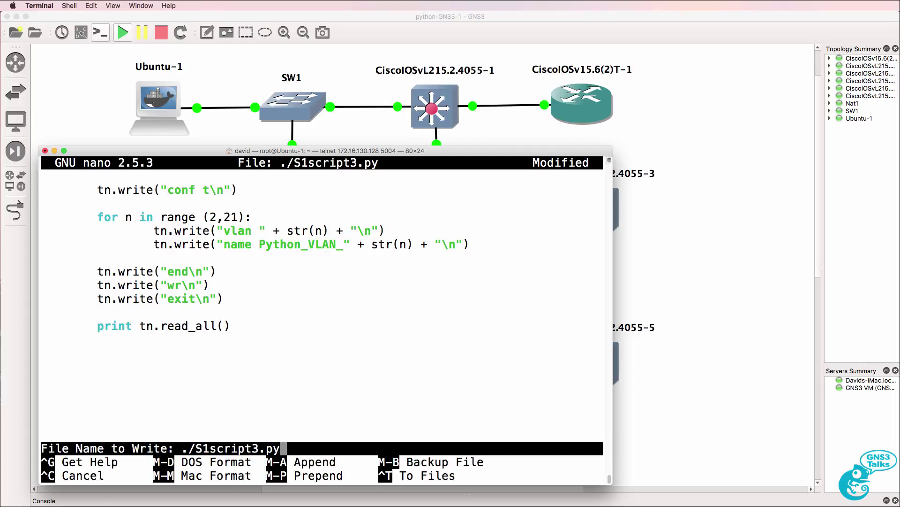
key(Return)
Rerun ./S1script3.py and submit the telnet username and password
key(Up)
key(ctrl+a)
key(Delete)
key(Delete)
key(Delete)
key(Delete)
key(Delete)
key(Return)
text(david)
key(Return)
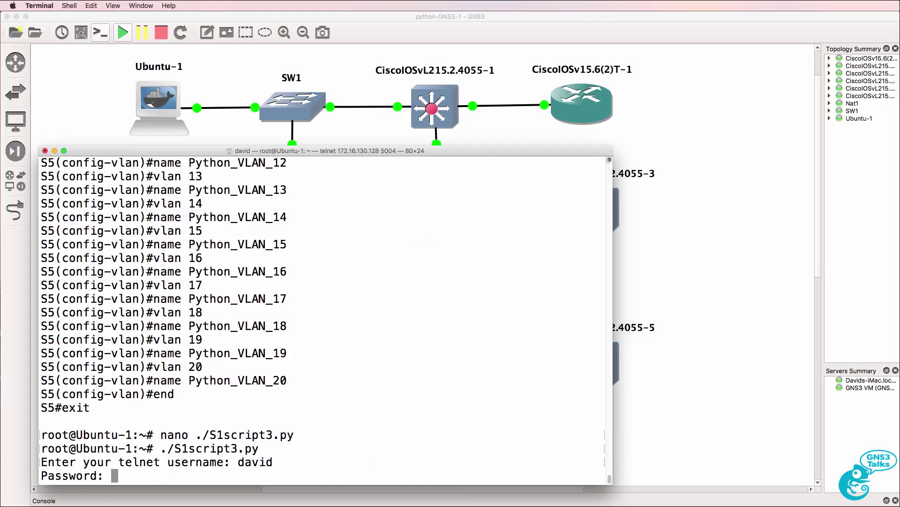
key(Return)
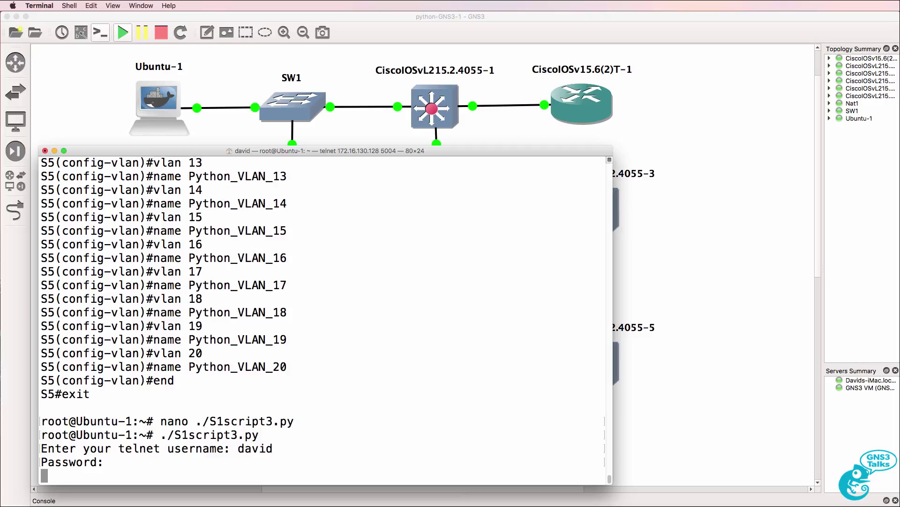
Bring up the S2 console, move it aside, and highlight its configured-from-vty log messages
click(730, 490)
drag(388, 139, 625, 109)
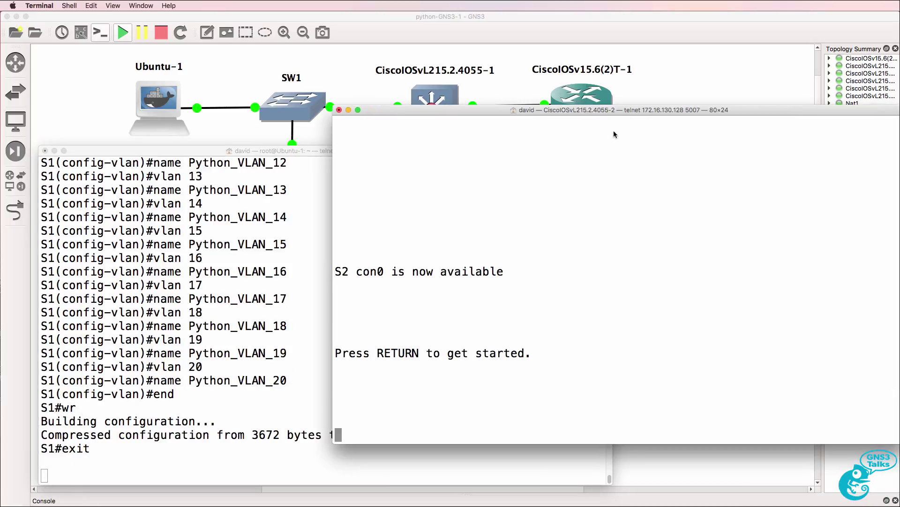
key(Return)
key(Return)
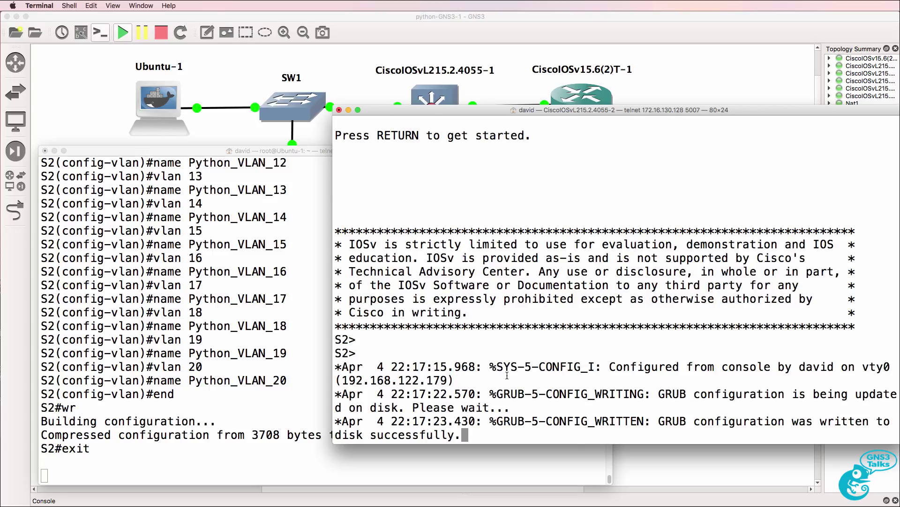
drag(498, 367, 543, 430)
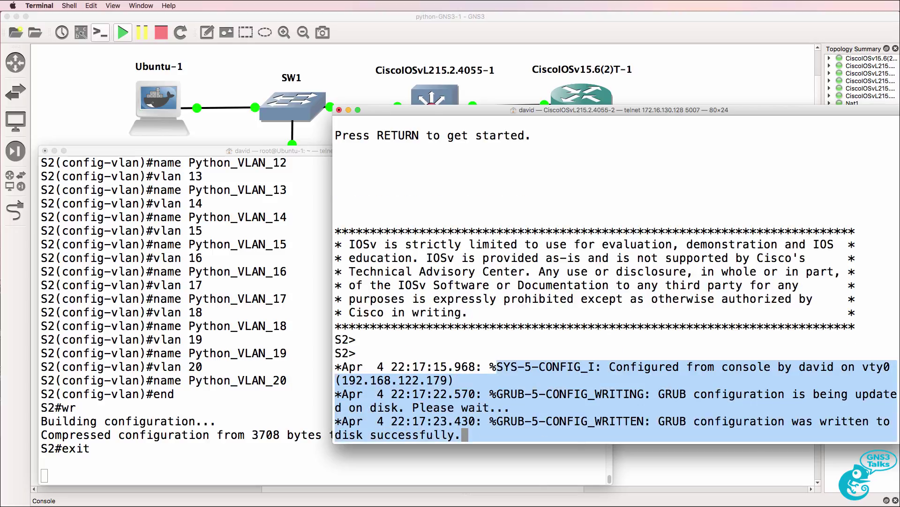
Check the S3 and S4 consoles, highlighting S3's configuration and GRUB log lines
key(super+grave)
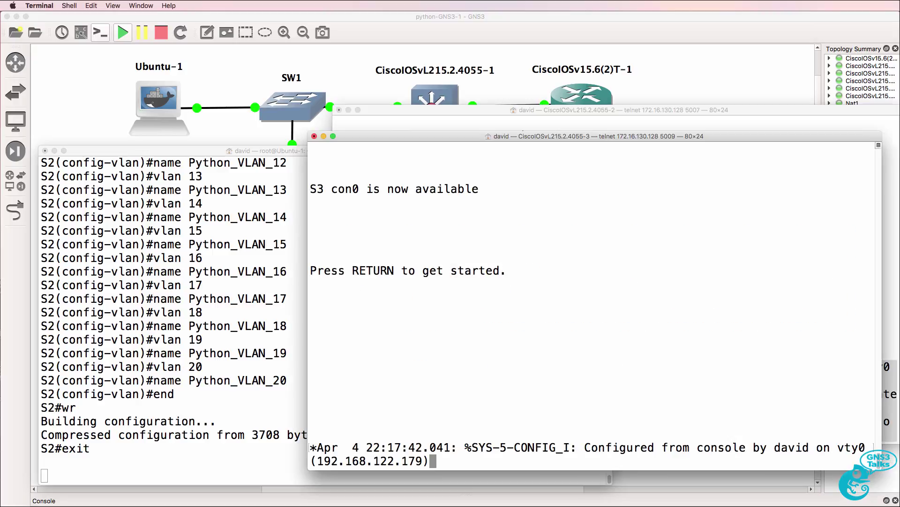
key(Return)
drag(311, 324, 639, 346)
drag(310, 420, 516, 454)
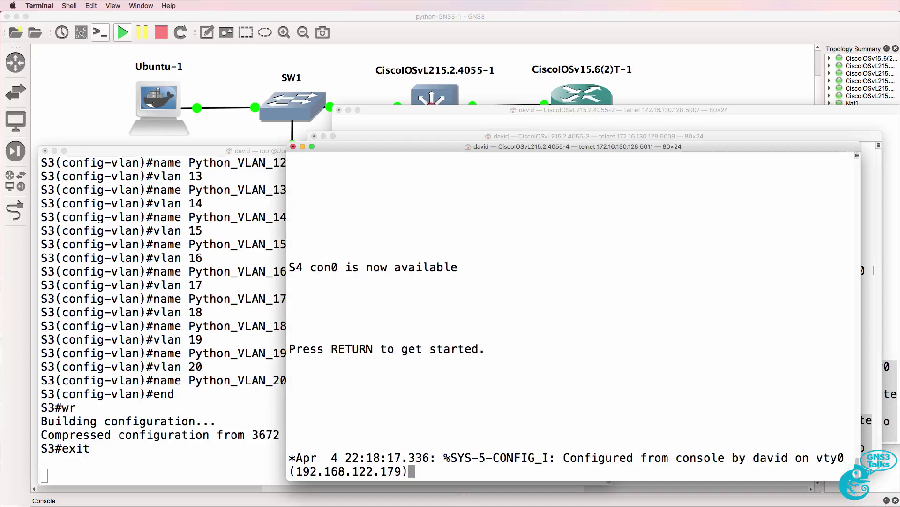
key(Return)
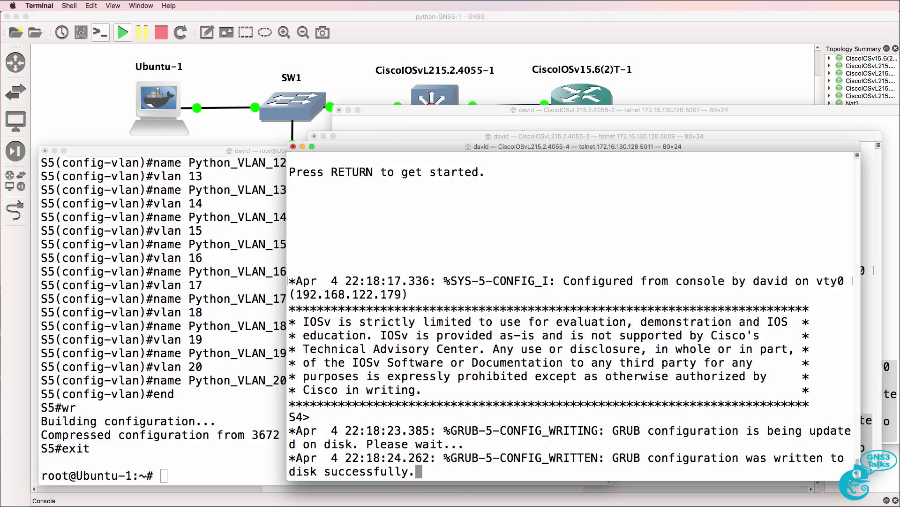
Print the script with 'cat ./S1script3.py' in the Ubuntu-1 terminal
key(super+grave)
text(./S1script3.py)
key(ctrl+a)
text(a)
key(BackSpace)
text(cat)
key(Return)
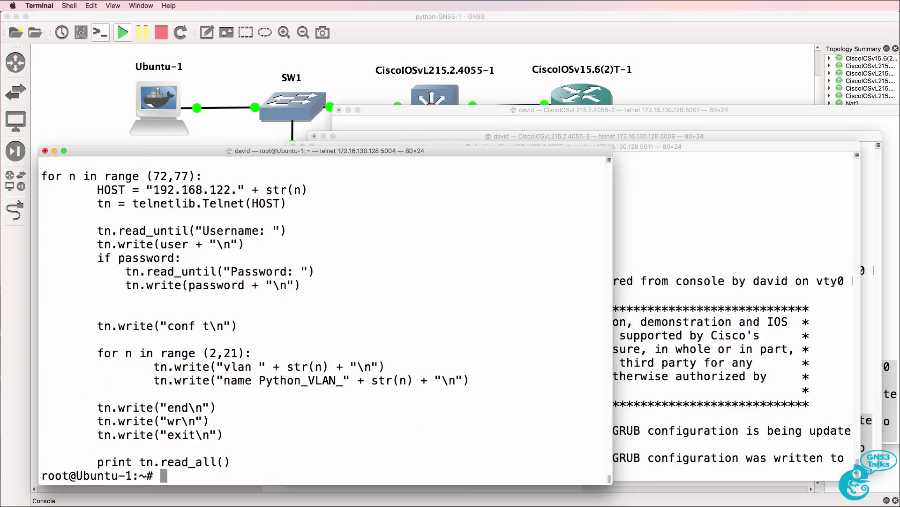
Scroll through the printed script listing, then return to the GNS3 topology
scroll(126, 265, up, 5)
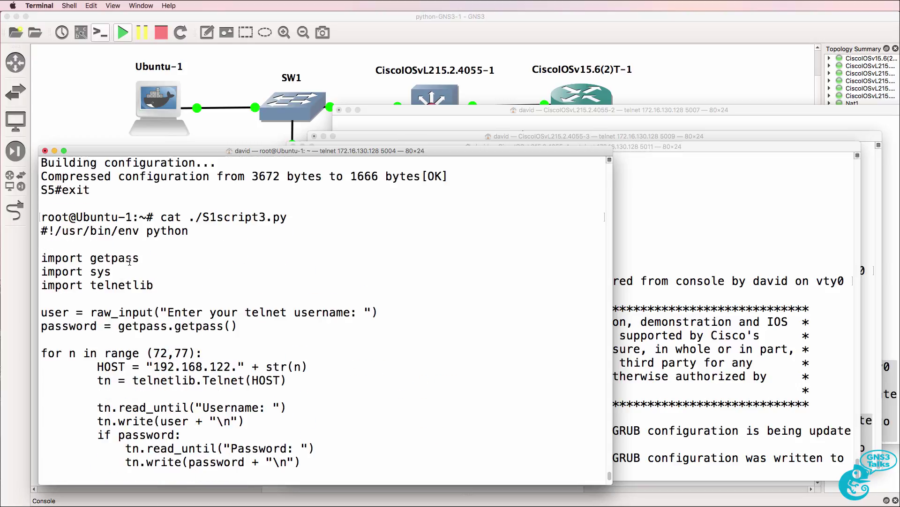
scroll(130, 261, down, 5)
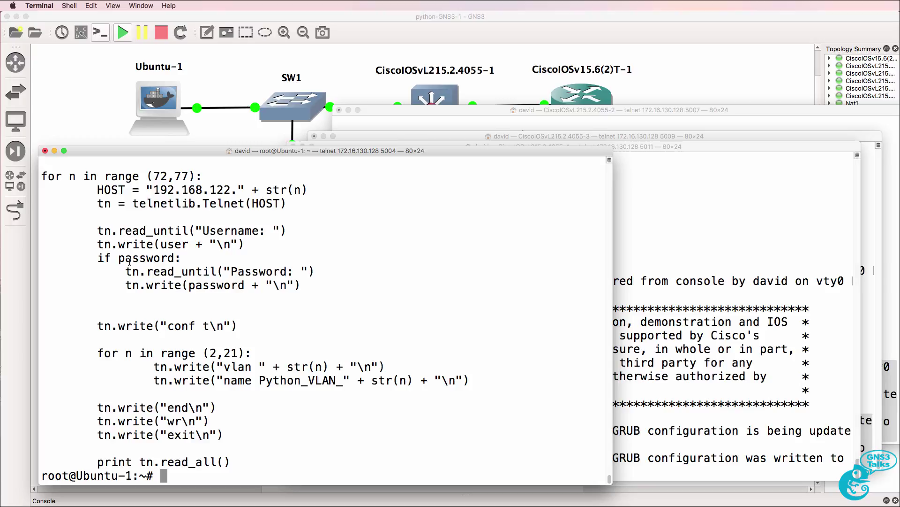
scroll(129, 261, up, 5)
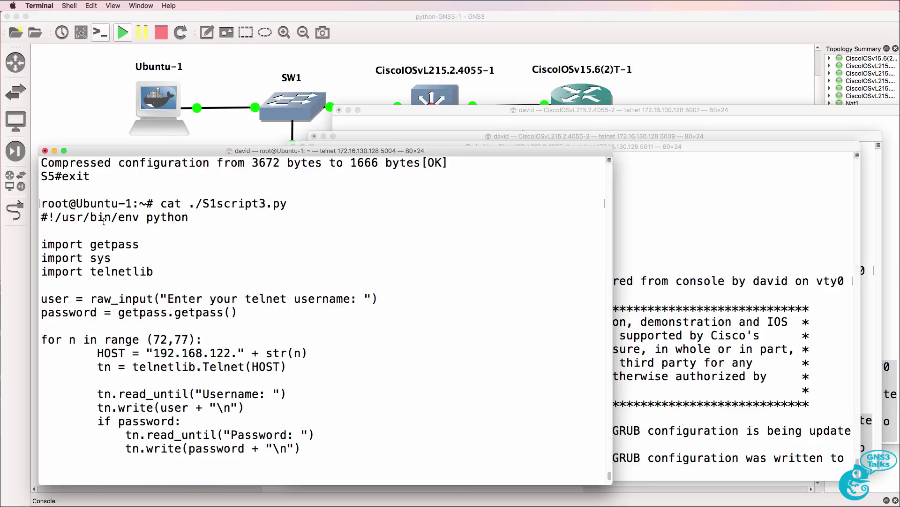
scroll(103, 221, down, 1)
scroll(103, 221, down, 2)
scroll(103, 221, down, 2)
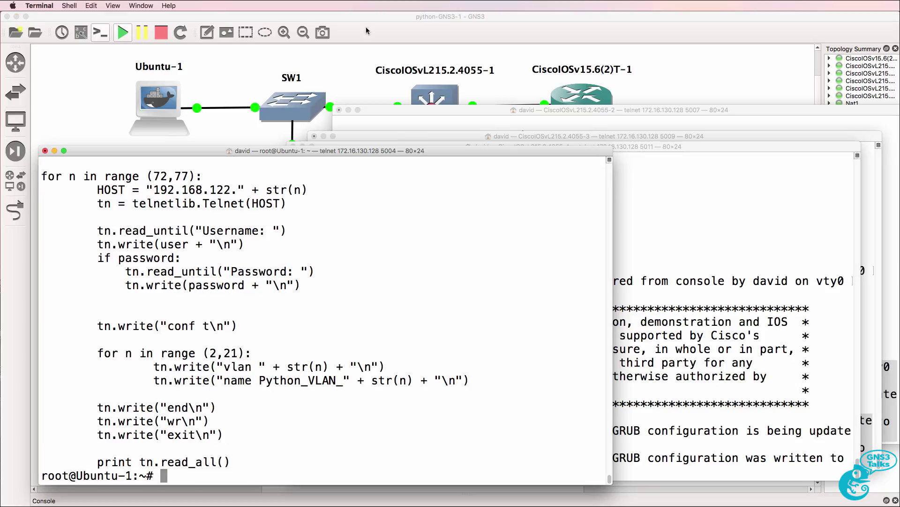
click(366, 28)
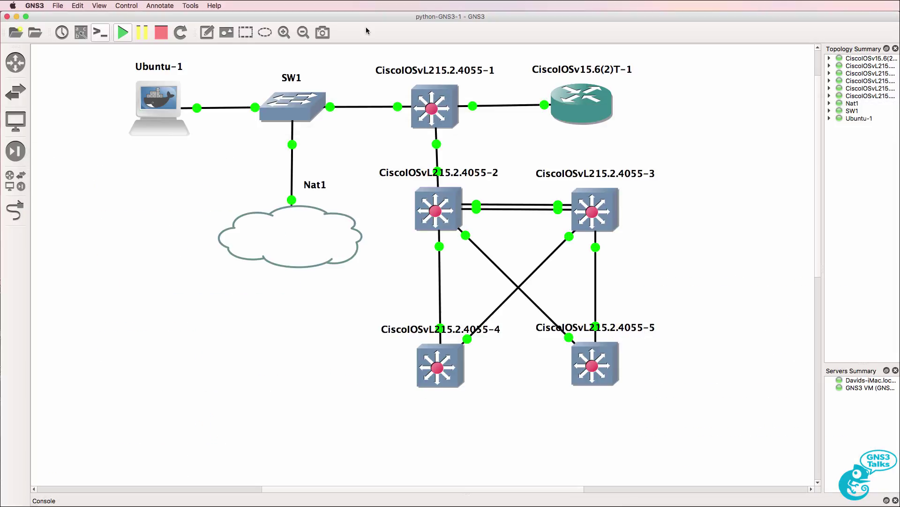